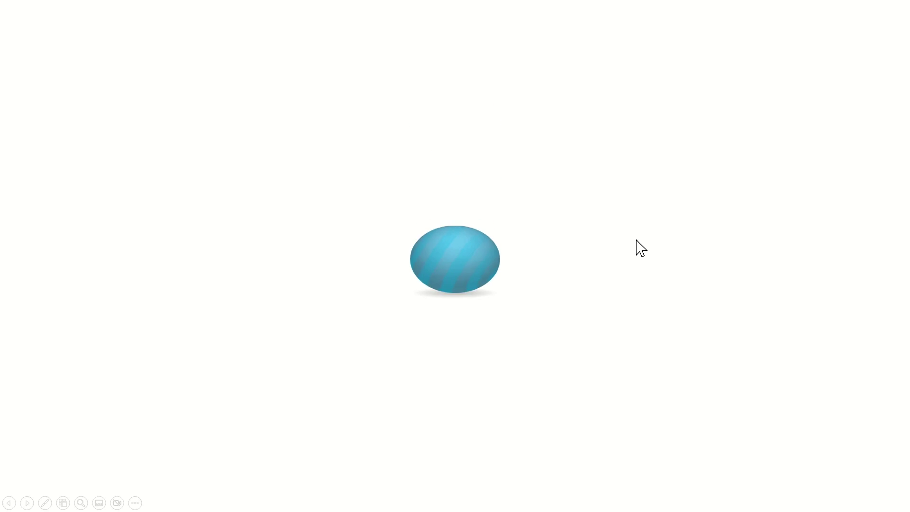
Exit the bouncing-ball slide show back to Normal view on slide 3.
{"action": "key", "text": "Escape"}
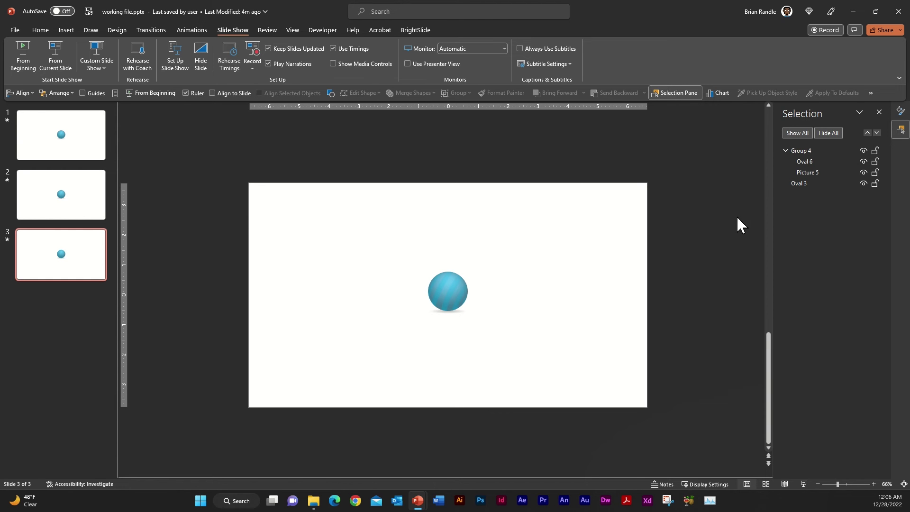
Show the Animation Pane listing slide 3's ten Group 4 and Oval 3 effects.
{"action": "left_click", "coordinate": [193, 30]}
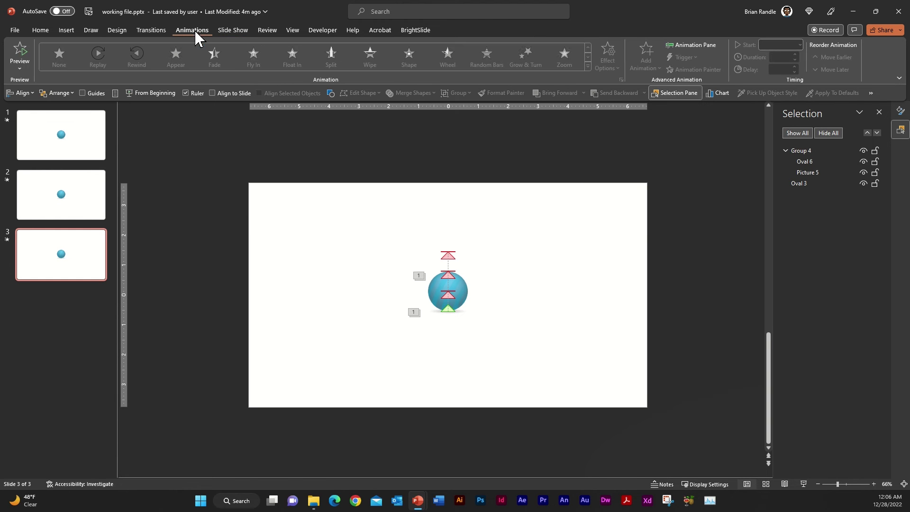
{"action": "left_click", "coordinate": [675, 48]}
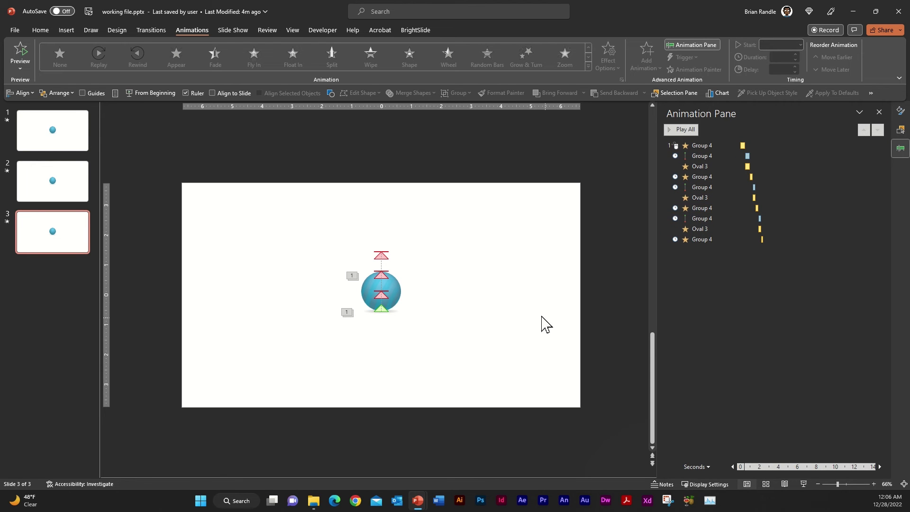
Create a new blank presentation and delete its title and subtitle placeholders.
{"action": "left_click", "coordinate": [14, 30]}
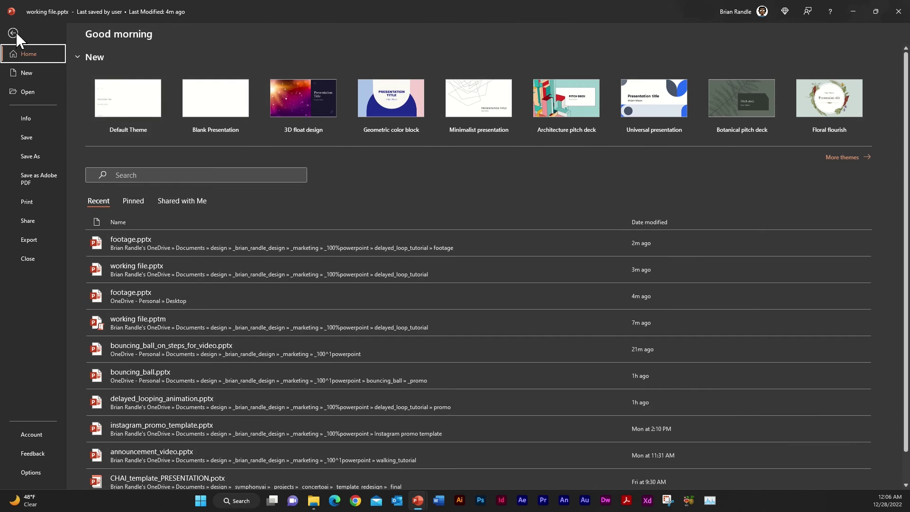
{"action": "left_click", "coordinate": [226, 108]}
{"action": "left_click_drag", "start_coordinate": [273, 156], "coordinate": [800, 432]}
{"action": "key", "text": "Delete"}
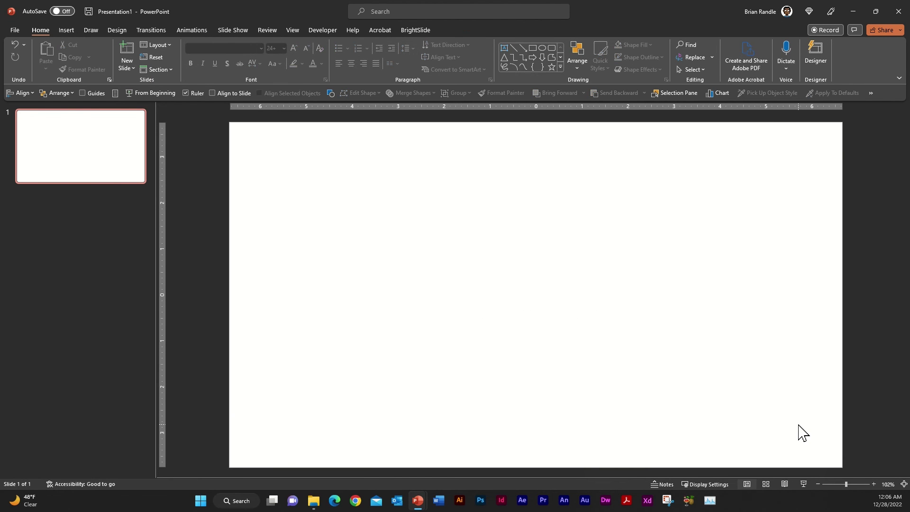
Export the empty presentation as a video with 04.00 seconds per slide.
{"action": "left_click", "coordinate": [17, 29]}
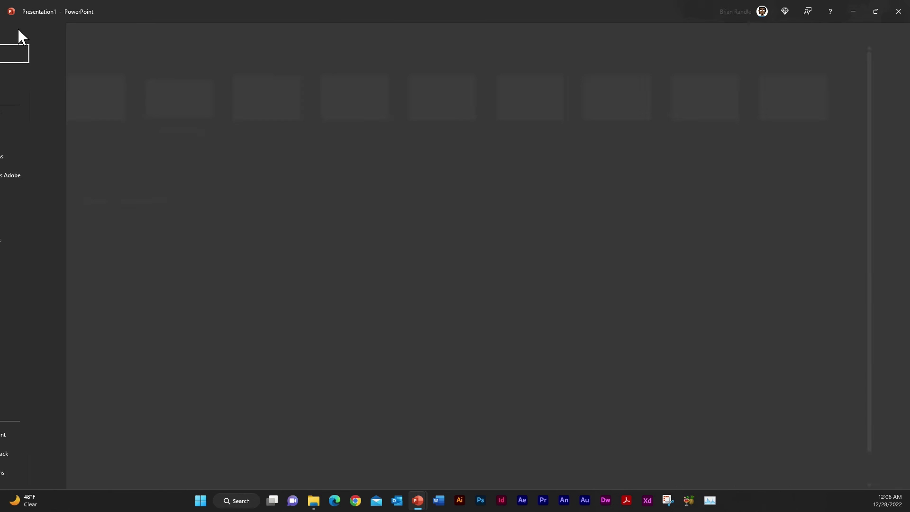
{"action": "left_click", "coordinate": [32, 241]}
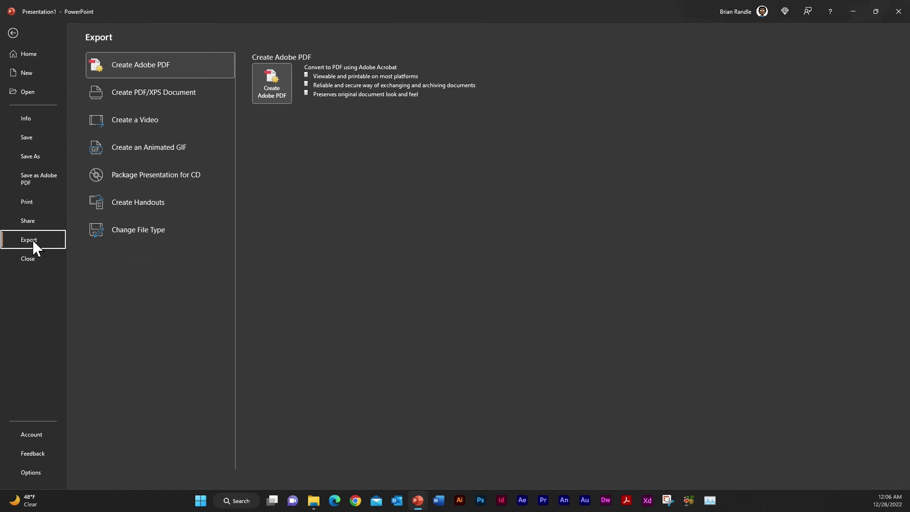
{"action": "left_click", "coordinate": [152, 120]}
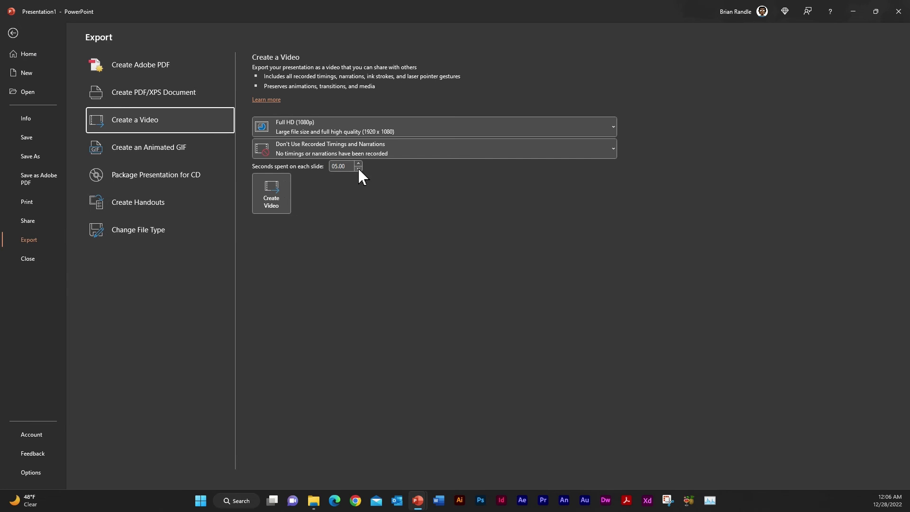
{"action": "left_click", "coordinate": [359, 169]}
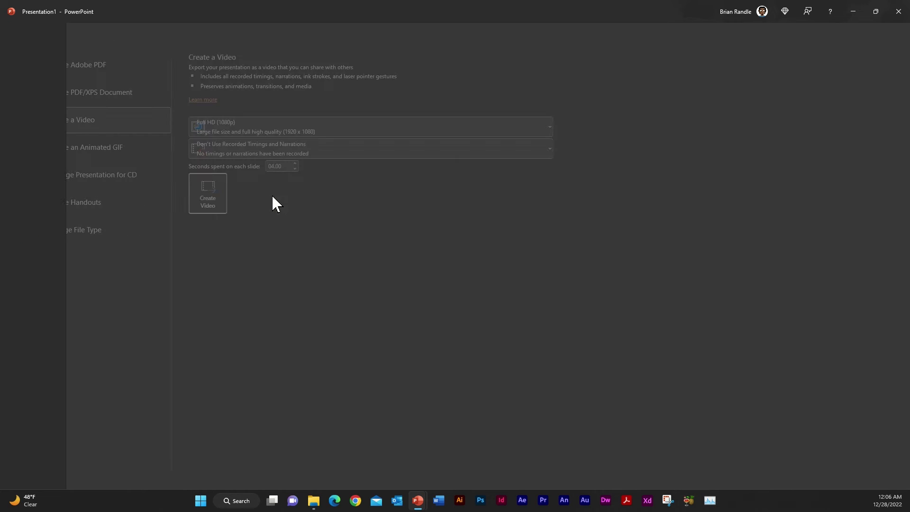
{"action": "left_click", "coordinate": [274, 203]}
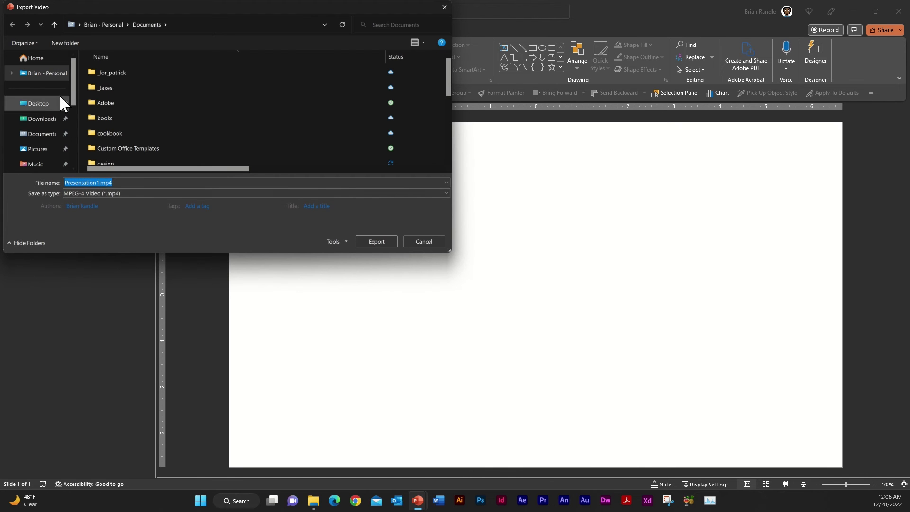
Save the video to the Desktop as null video.mp4, then close Presentation1 without saving.
{"action": "left_click", "coordinate": [42, 104]}
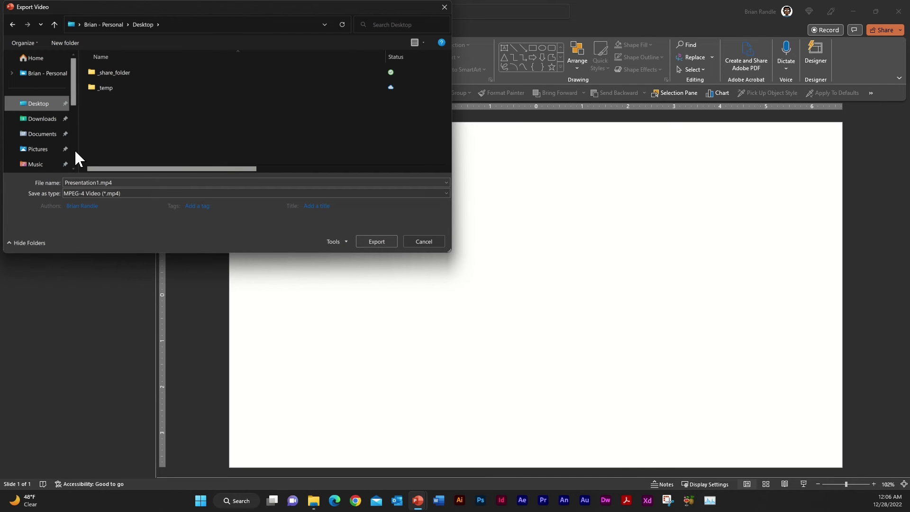
{"action": "double_click", "coordinate": [81, 183]}
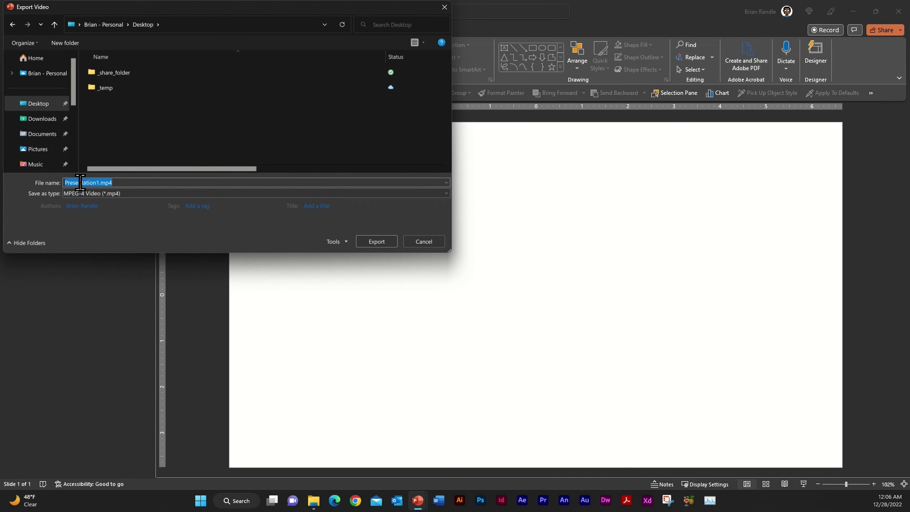
{"action": "type", "text": "null video"}
{"action": "left_click", "coordinate": [390, 245]}
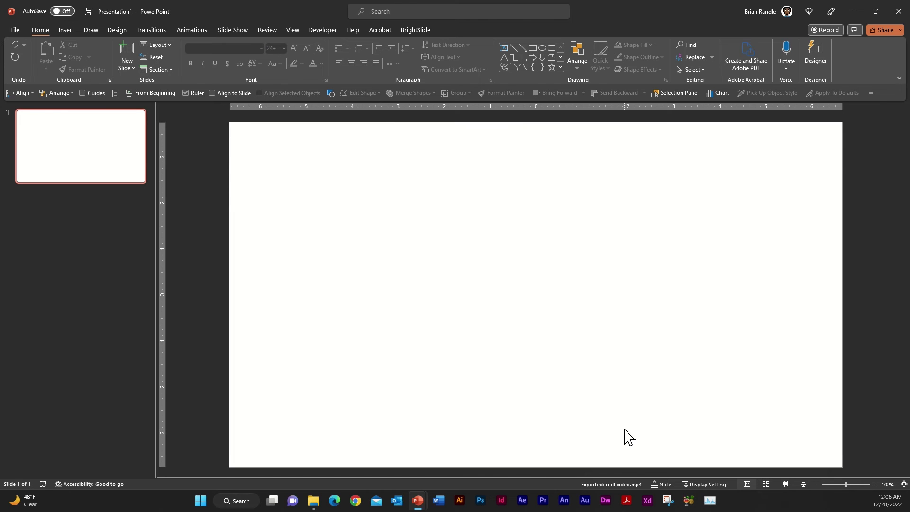
{"action": "left_click", "coordinate": [899, 11]}
{"action": "left_click", "coordinate": [496, 306]}
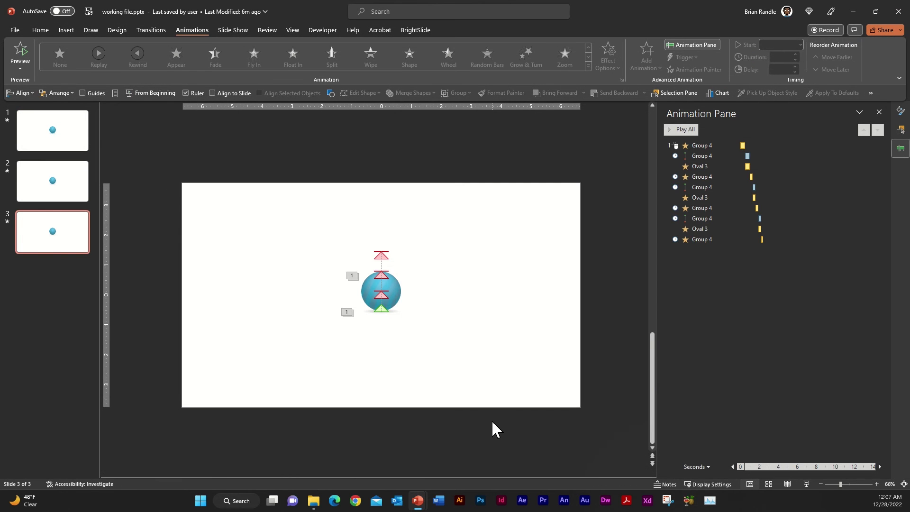
Drag null video.mp4 from the Desktop folder in File Explorer onto slide 3.
{"action": "left_click", "coordinate": [314, 503]}
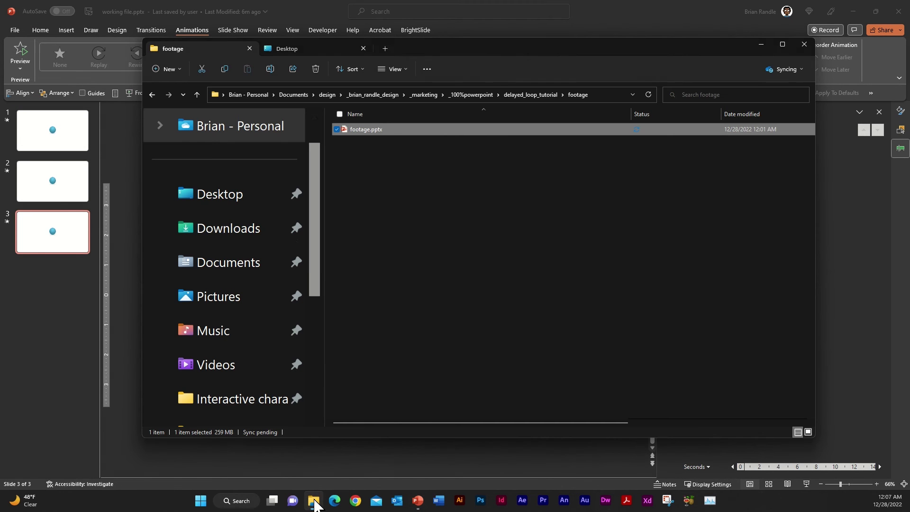
{"action": "left_click", "coordinate": [221, 199]}
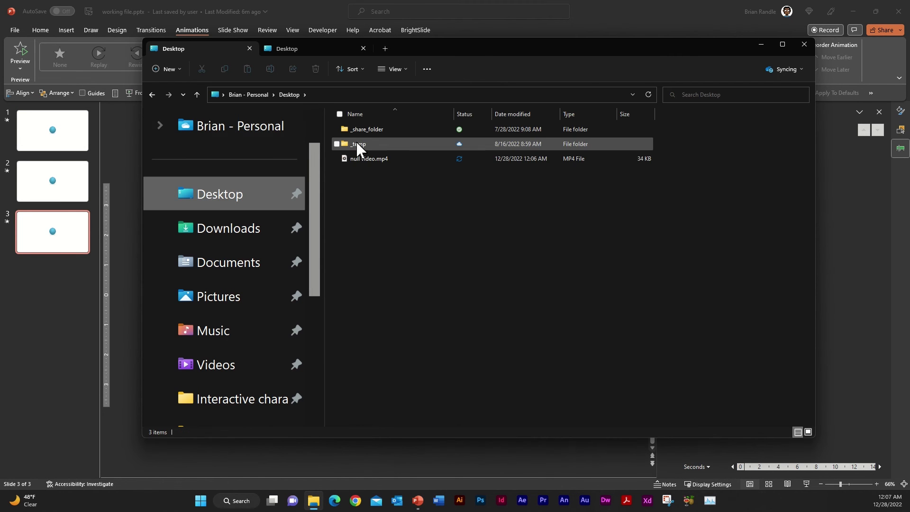
{"action": "left_click", "coordinate": [362, 160]}
{"action": "left_click_drag", "start_coordinate": [353, 158], "coordinate": [129, 307]}
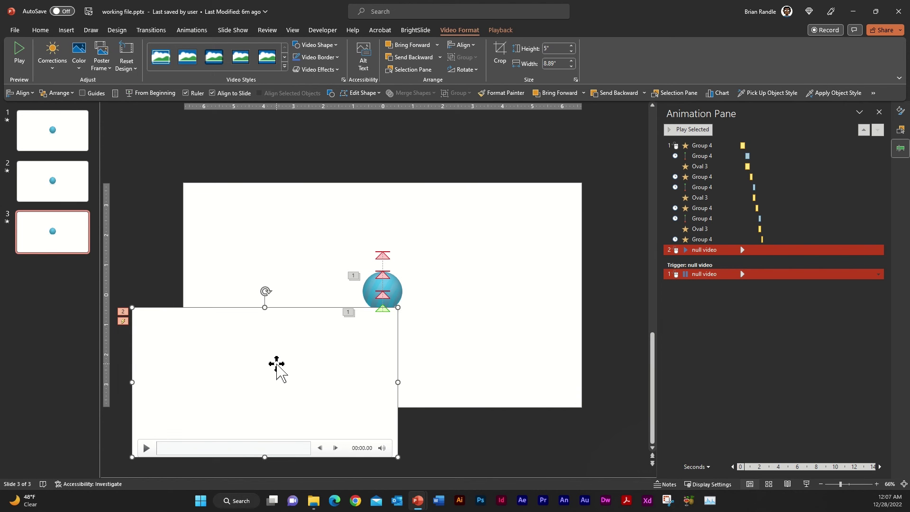
Center the video over the slide and move its trigger effect into the main sequence.
{"action": "left_click_drag", "start_coordinate": [276, 366], "coordinate": [404, 277]}
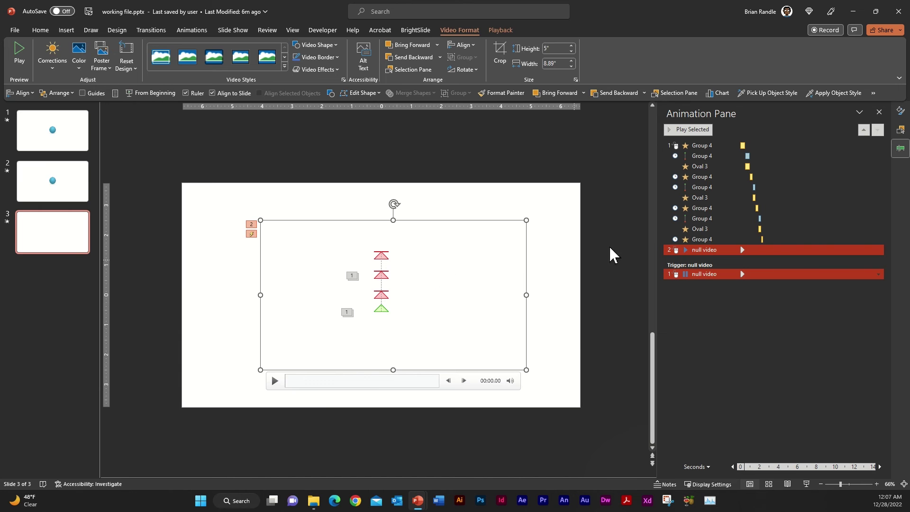
{"action": "left_click", "coordinate": [714, 275]}
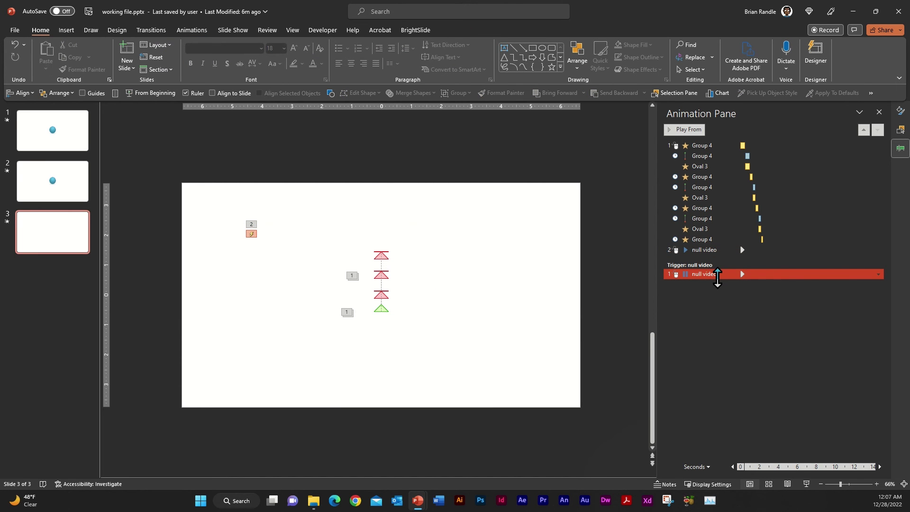
{"action": "left_click_drag", "start_coordinate": [718, 277], "coordinate": [717, 255]}
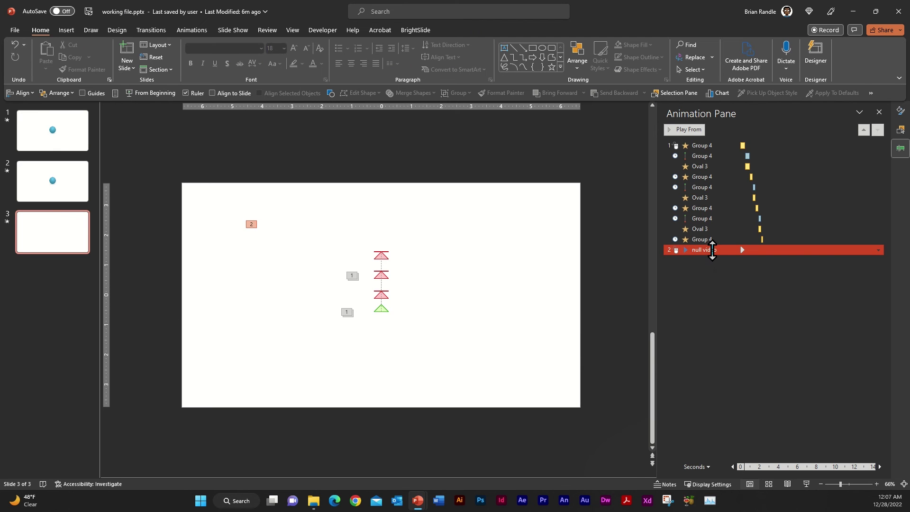
Set the null video's play effect to start With Previous.
{"action": "left_click", "coordinate": [183, 30]}
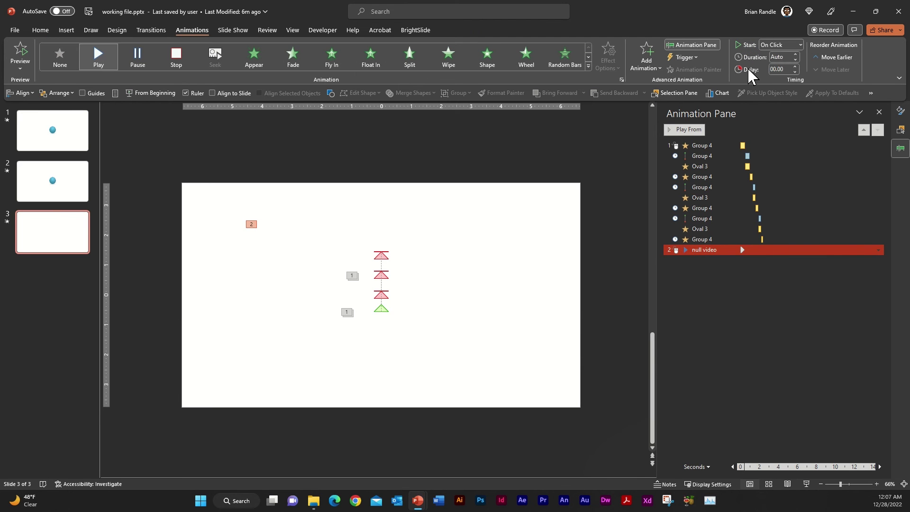
{"action": "left_click", "coordinate": [799, 45]}
{"action": "left_click", "coordinate": [783, 68]}
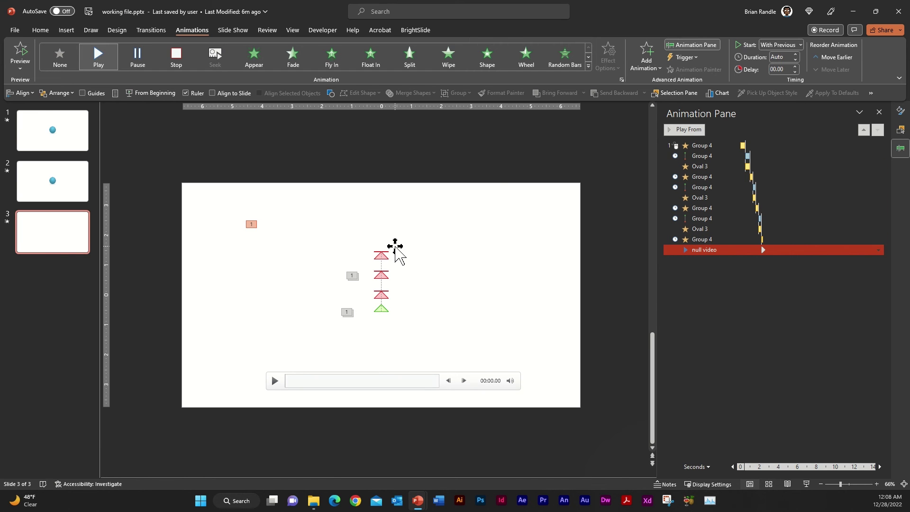
Set the null video to Loop until Stopped and add a bookmark at 00:01.99.
{"action": "left_click", "coordinate": [415, 262]}
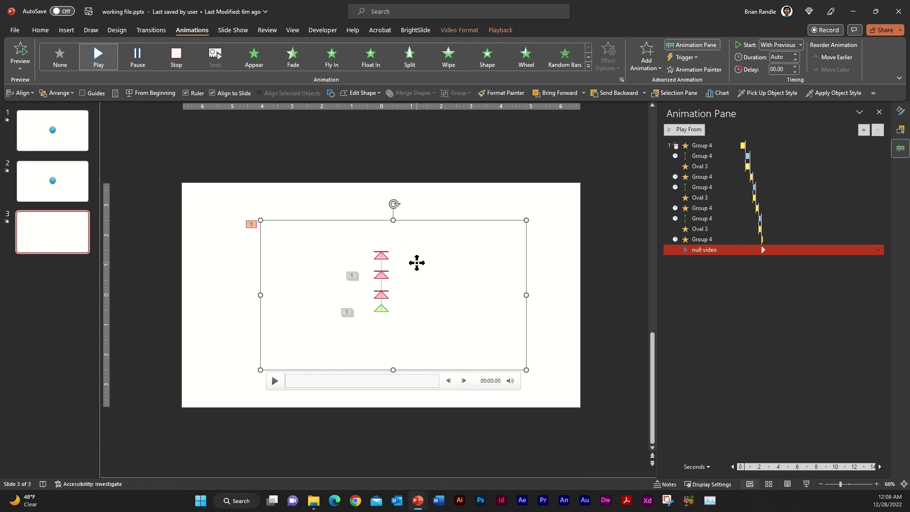
{"action": "left_click", "coordinate": [501, 30]}
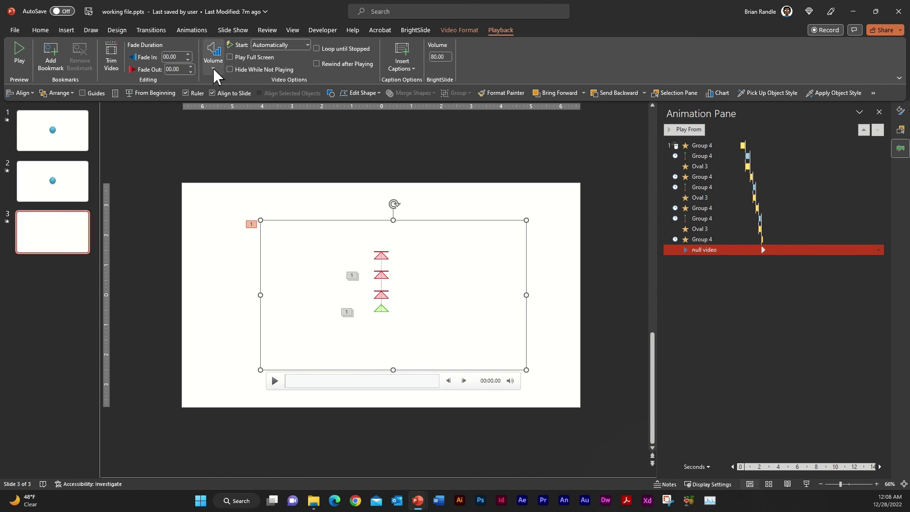
{"action": "left_click", "coordinate": [317, 49]}
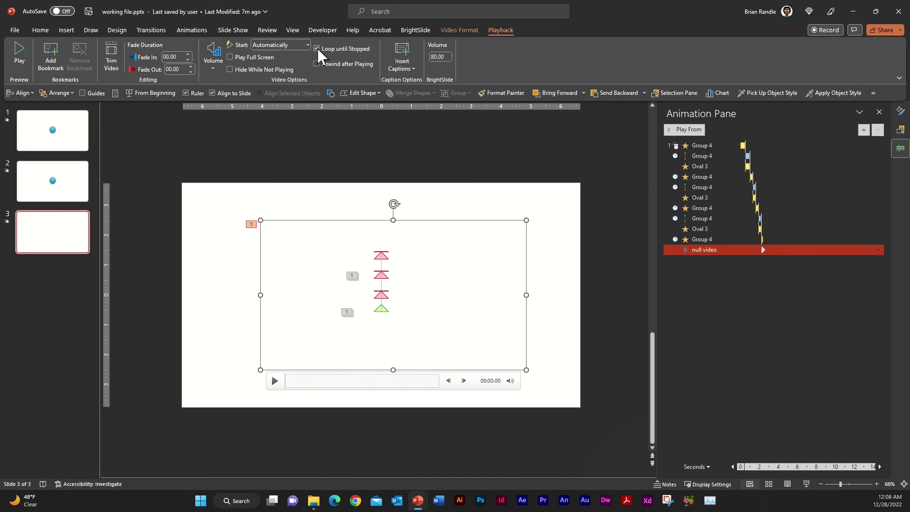
{"action": "left_click", "coordinate": [362, 383]}
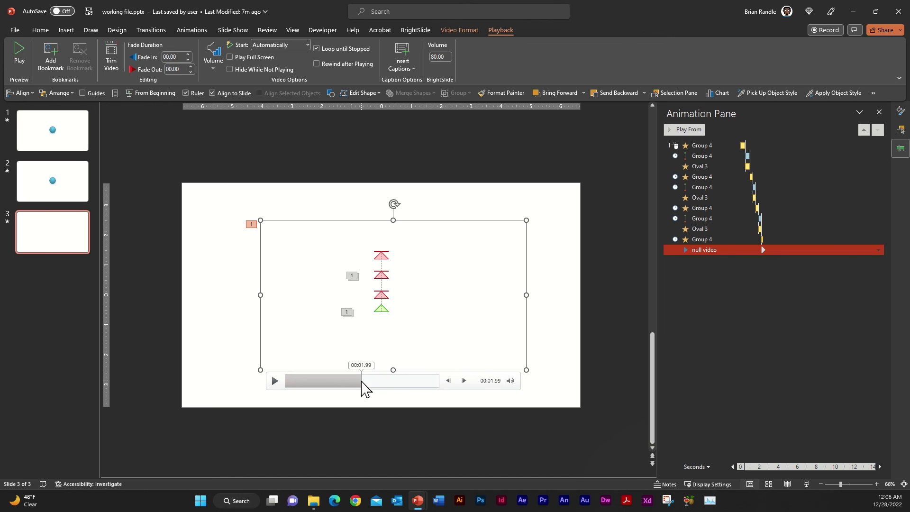
{"action": "left_click", "coordinate": [51, 57]}
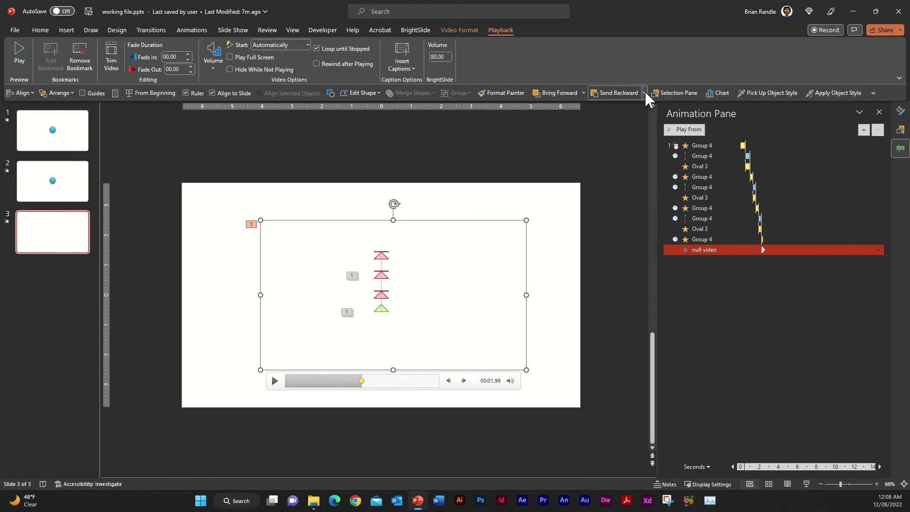
Send the null video to the back, behind the ball.
{"action": "left_click", "coordinate": [47, 31]}
{"action": "left_click", "coordinate": [577, 62]}
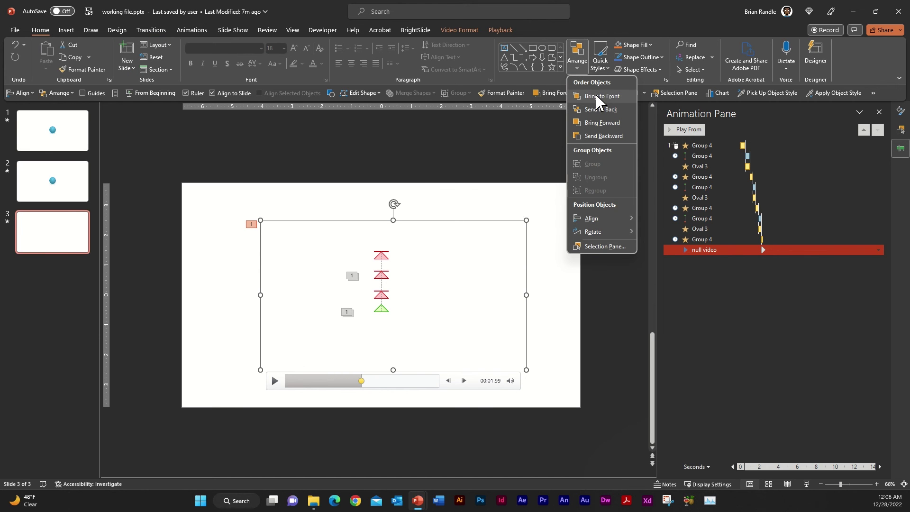
{"action": "left_click", "coordinate": [615, 112]}
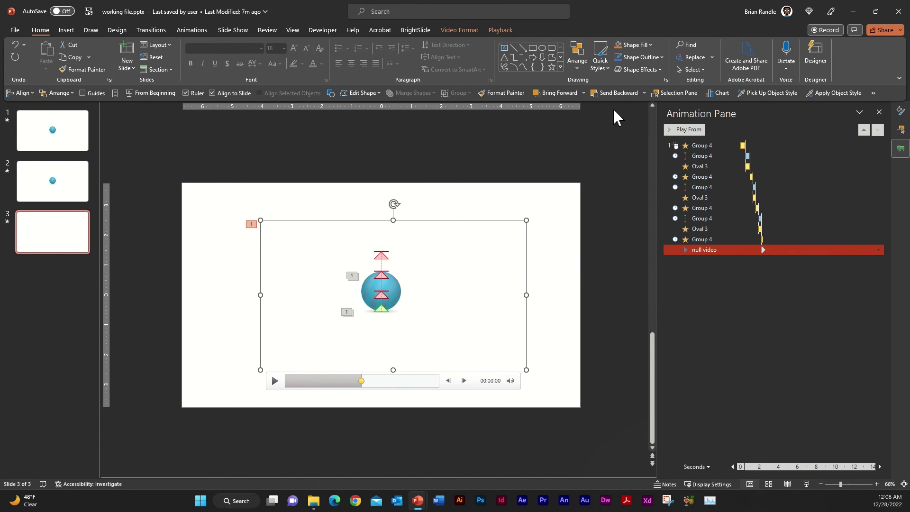
{"action": "left_click", "coordinate": [612, 299]}
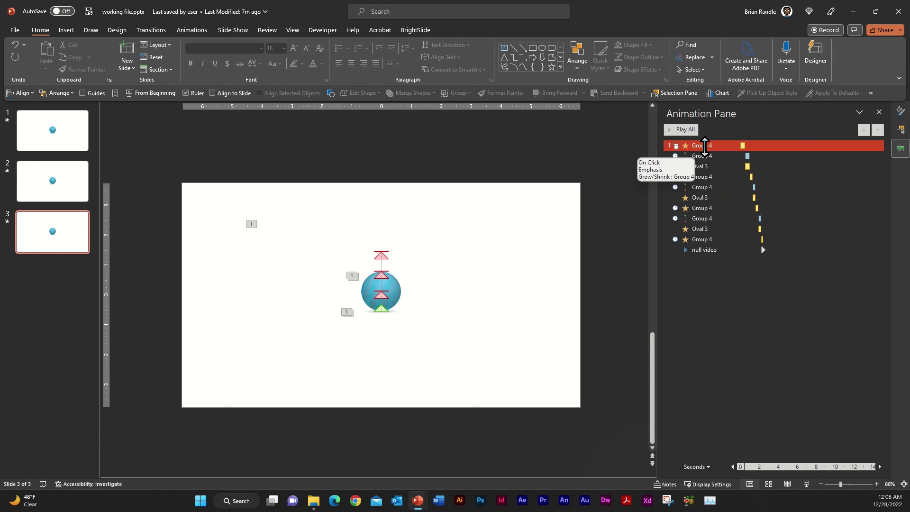
Set the first Group 4 animation to start With Previous.
{"action": "left_click", "coordinate": [705, 146]}
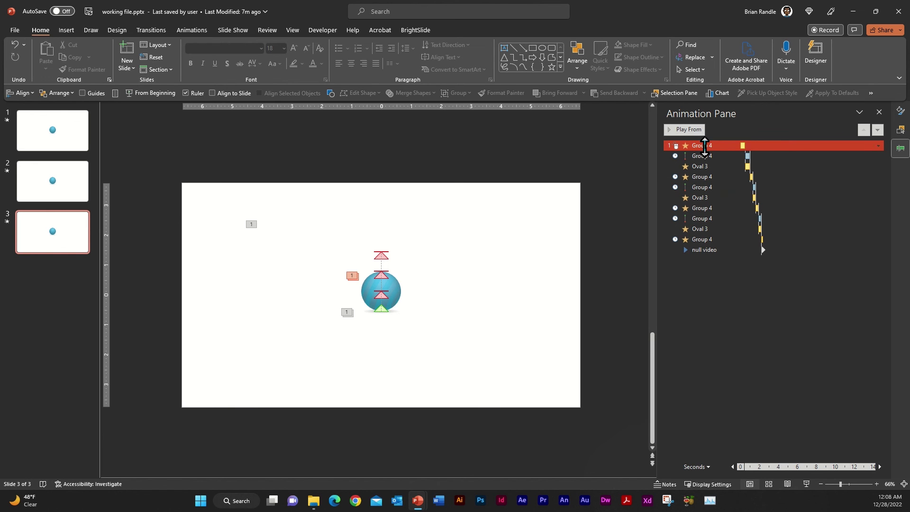
{"action": "left_click", "coordinate": [198, 32]}
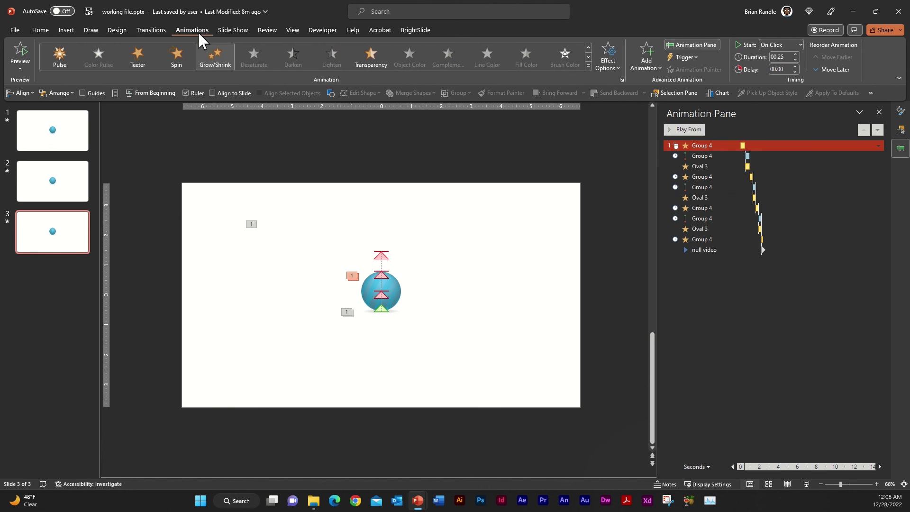
{"action": "left_click", "coordinate": [801, 45]}
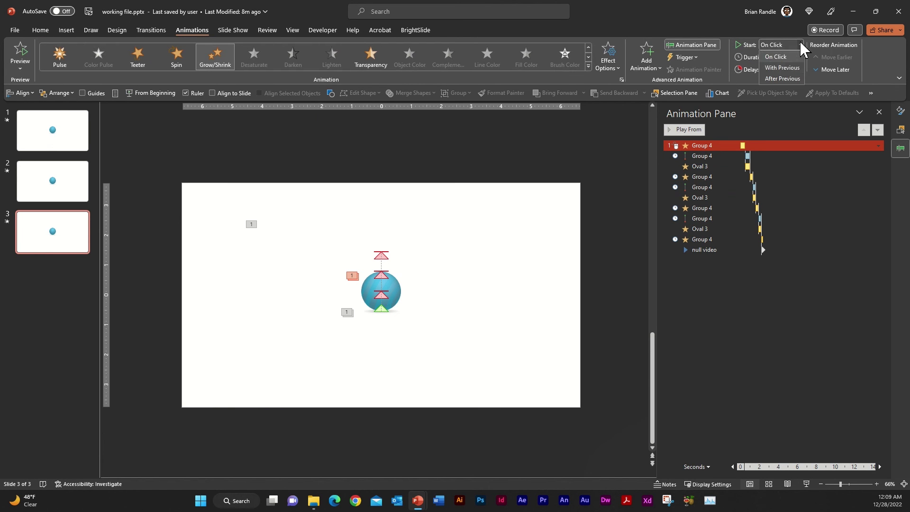
{"action": "left_click", "coordinate": [783, 67]}
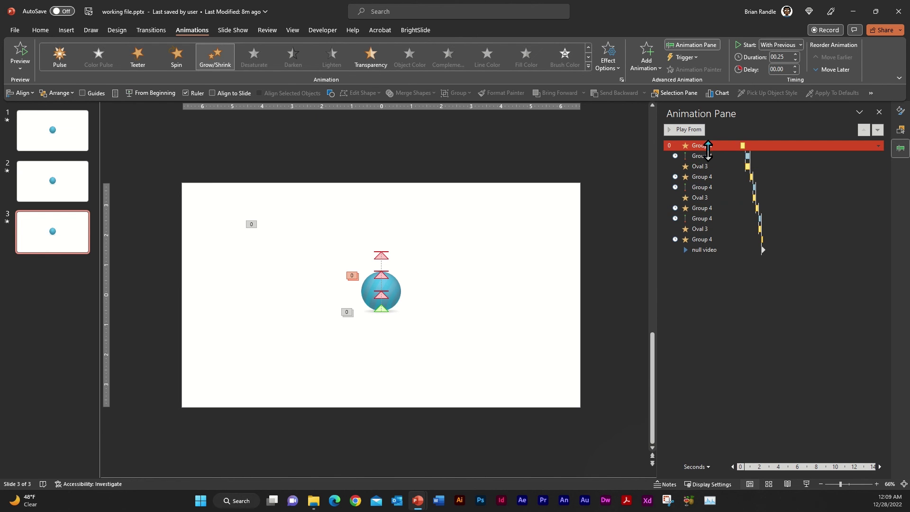
Trigger that Group 4 animation on the null video's Bookmark 1.
{"action": "left_click", "coordinate": [685, 57]}
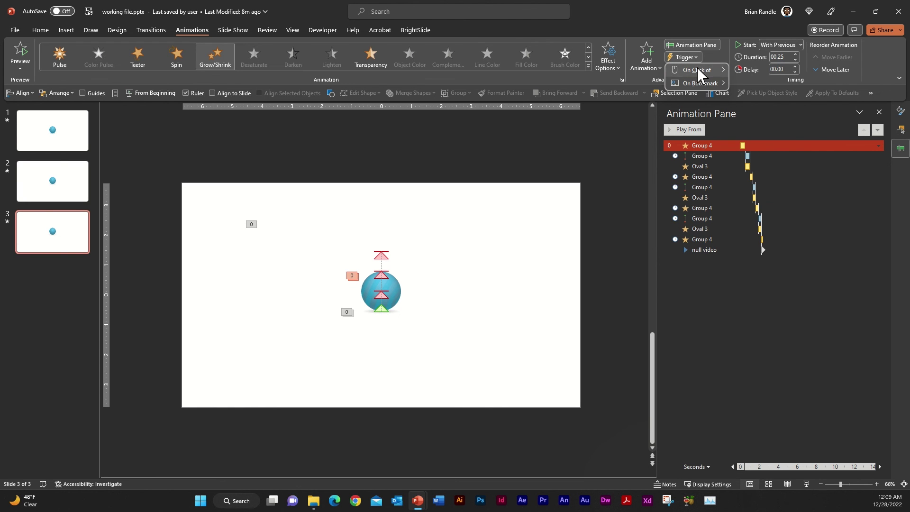
{"action": "mouse_move", "coordinate": [697, 84]}
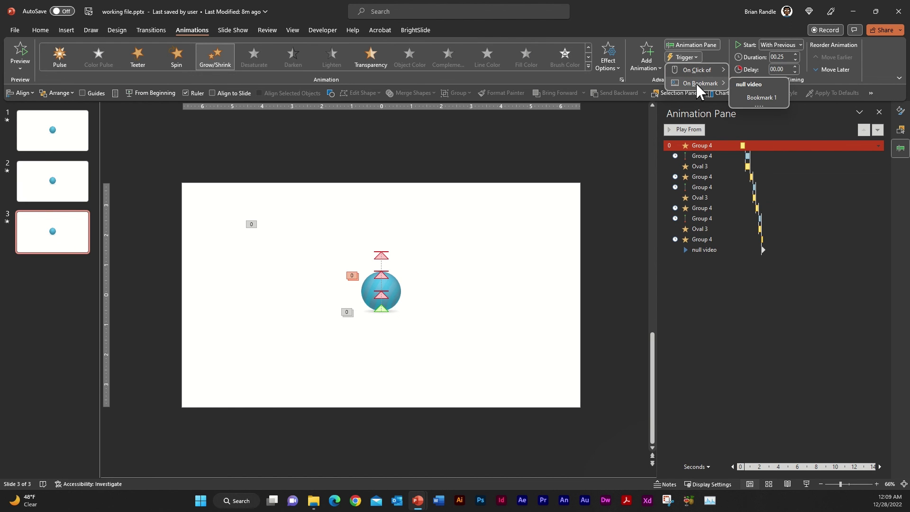
{"action": "left_click", "coordinate": [763, 98]}
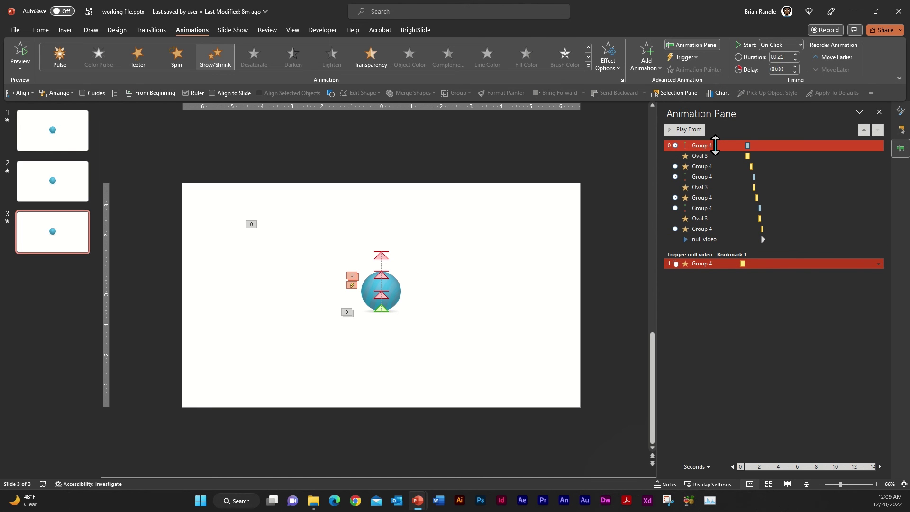
Move the nine remaining ball animations under the Bookmark 1 trigger sequence.
{"action": "left_click_drag", "start_coordinate": [715, 145], "coordinate": [721, 229]}
{"action": "left_click", "coordinate": [721, 229], "text": "shift"}
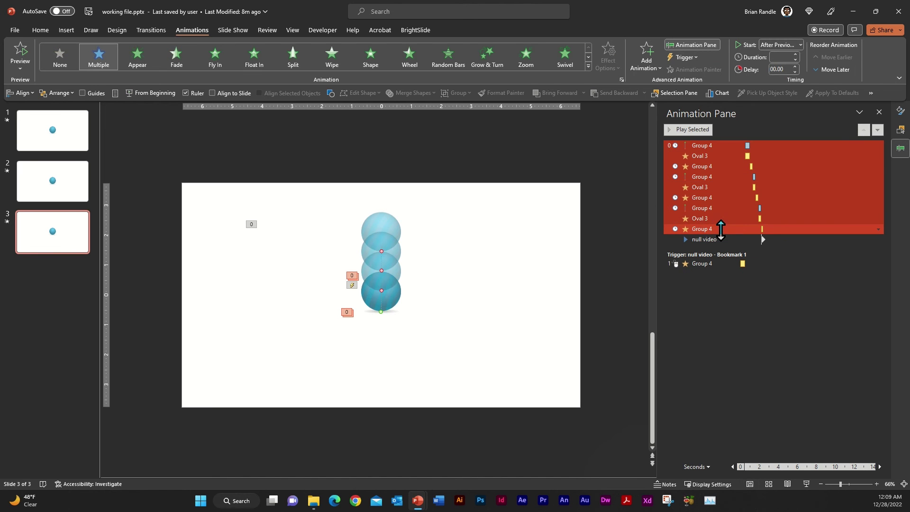
{"action": "left_click_drag", "start_coordinate": [704, 147], "coordinate": [715, 269]}
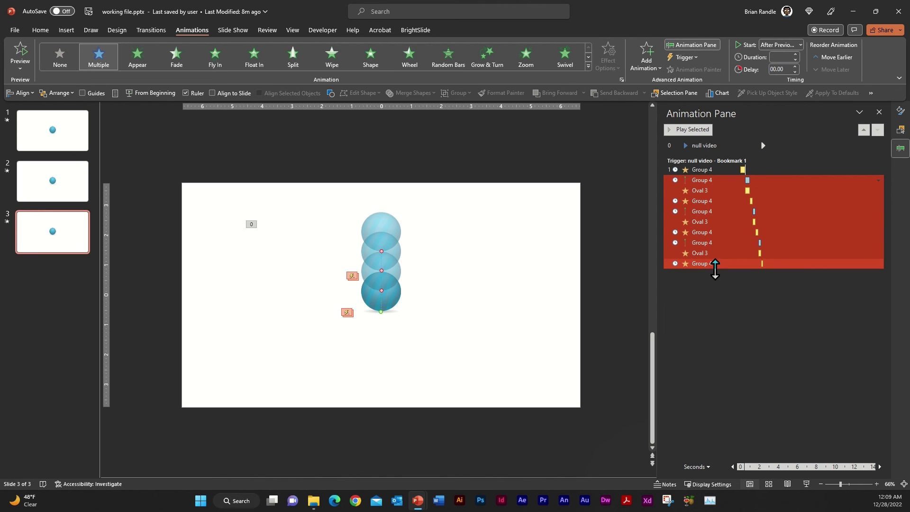
{"action": "left_click", "coordinate": [614, 204]}
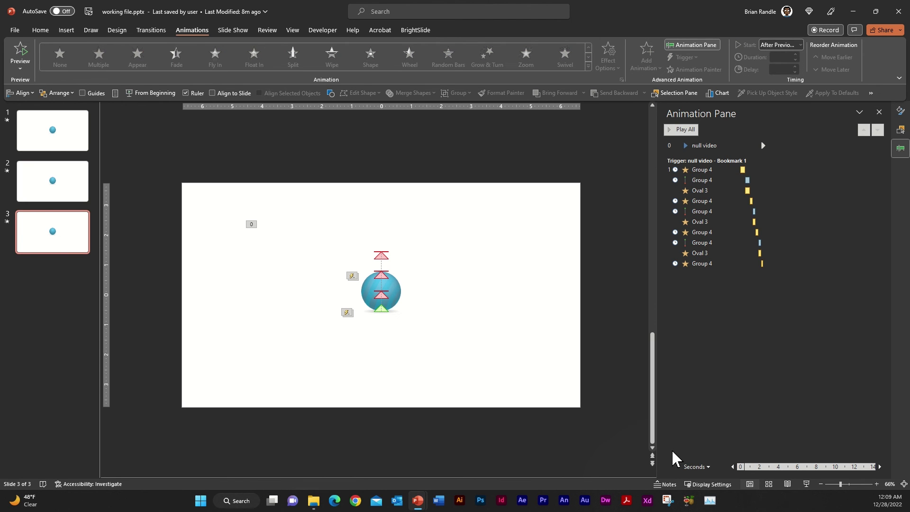
Give the null video's play effect a 00.00 delay so it starts immediately.
{"action": "left_click", "coordinate": [704, 146]}
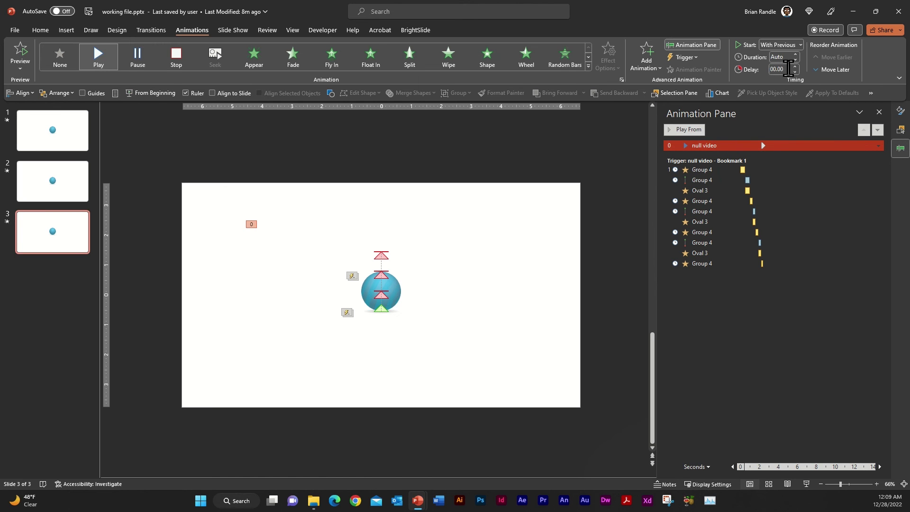
{"action": "left_click", "coordinate": [796, 72]}
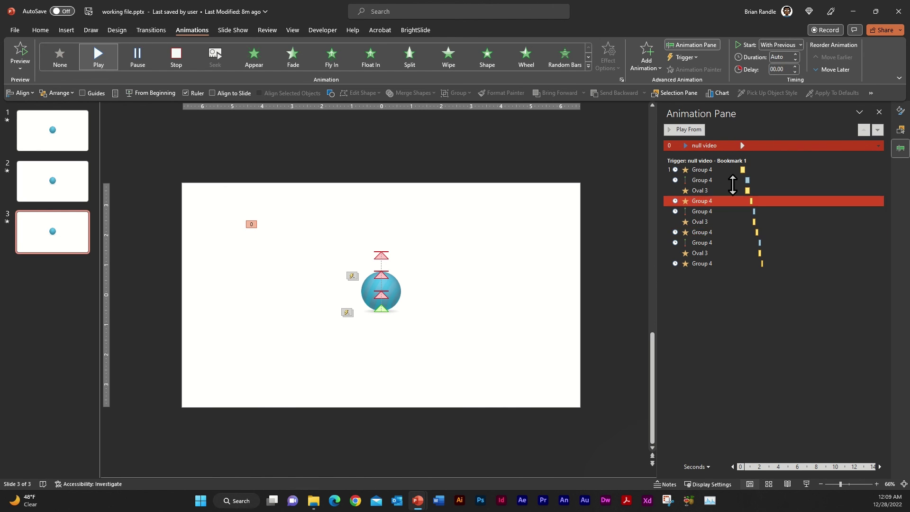
{"action": "left_click", "coordinate": [622, 263]}
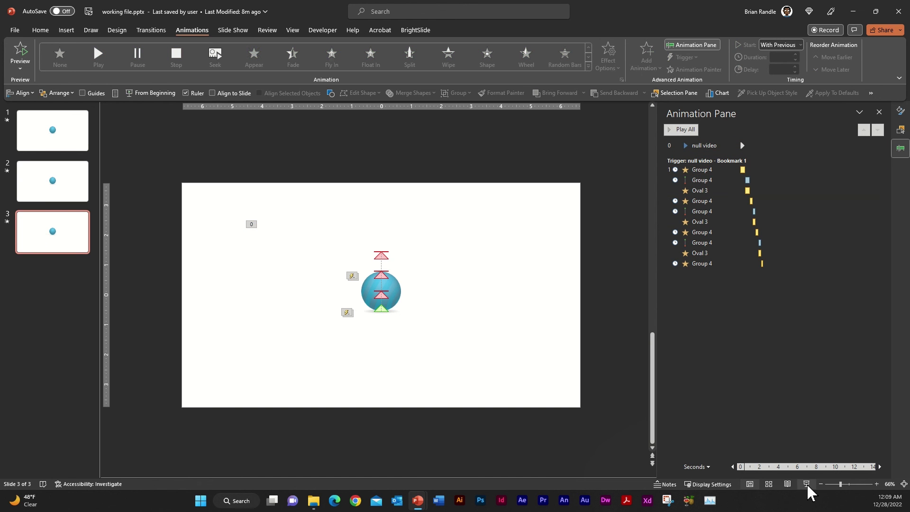